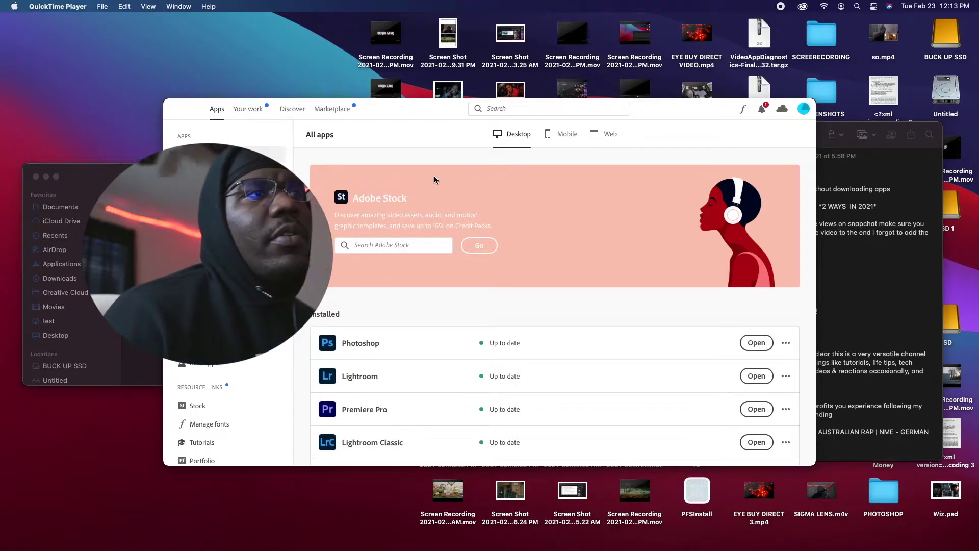
Step: Launch iMovie from Spotlight by searching 'imovie' after clearing a mistaken 'quick' search
mouse_move(476, 548)
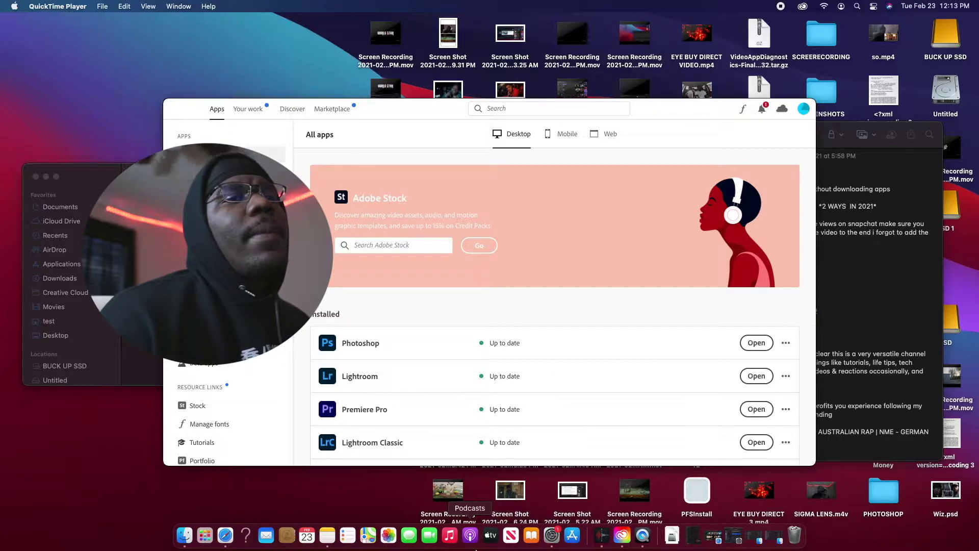
click(857, 6)
text(quick)
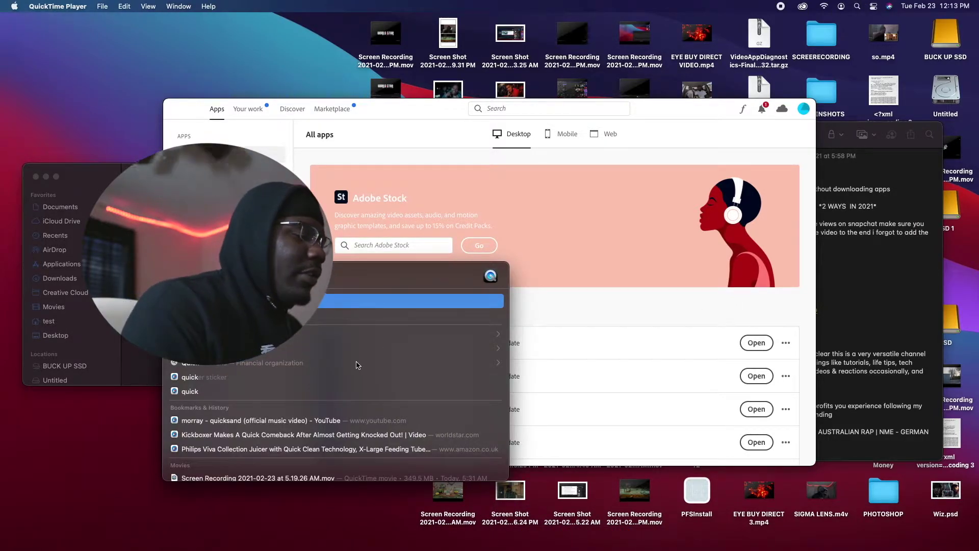
key(Escape)
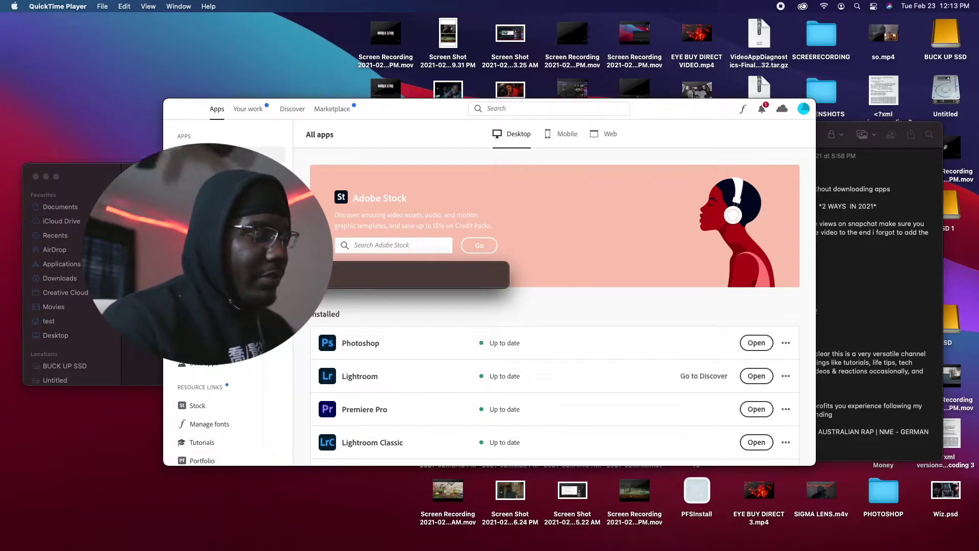
text(imovie)
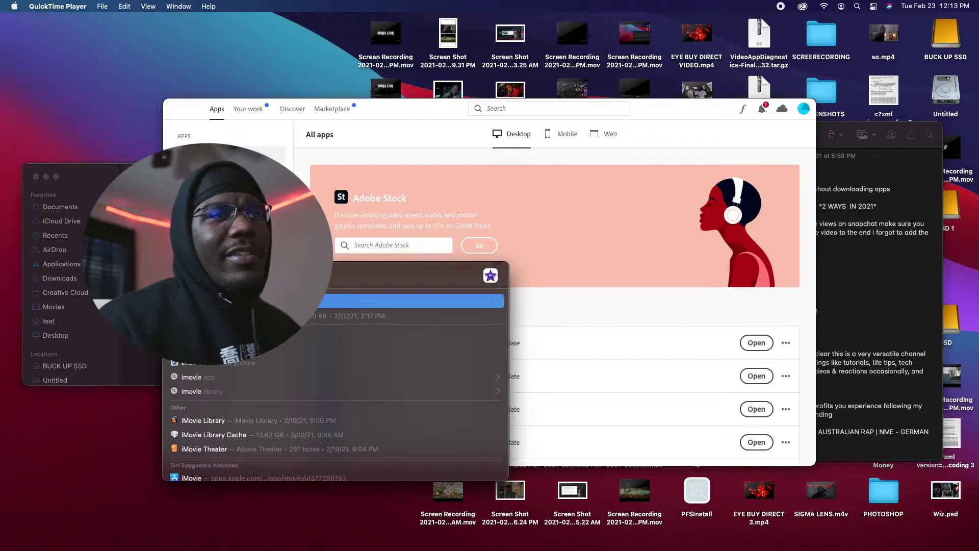
key(Escape)
click(214, 344)
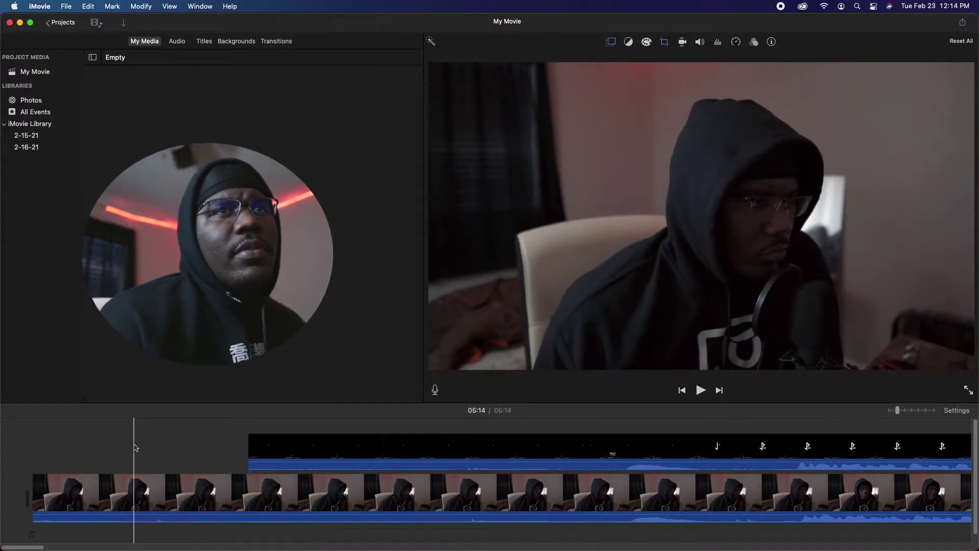
Step: Marquee-select both clips in the My Movie timeline and delete them
drag(193, 444, 345, 511)
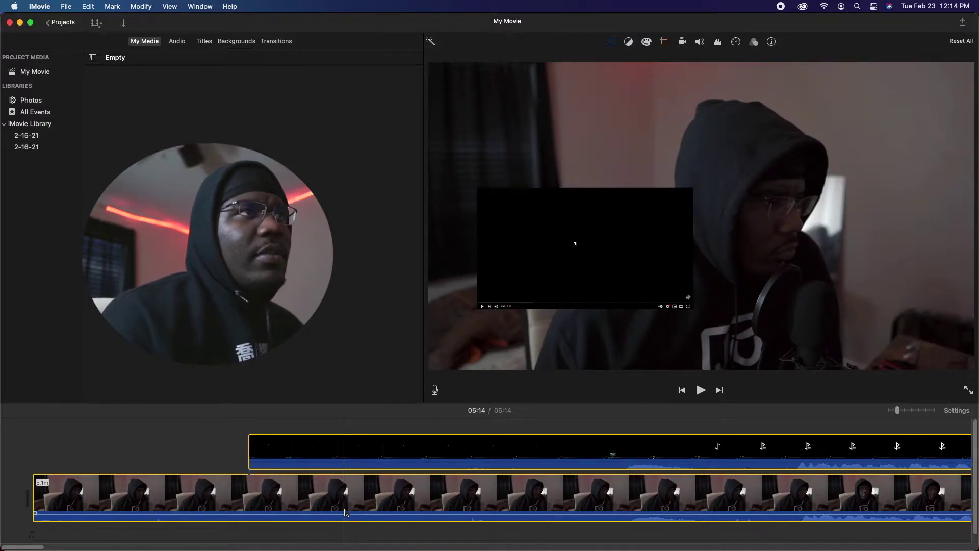
key(Delete)
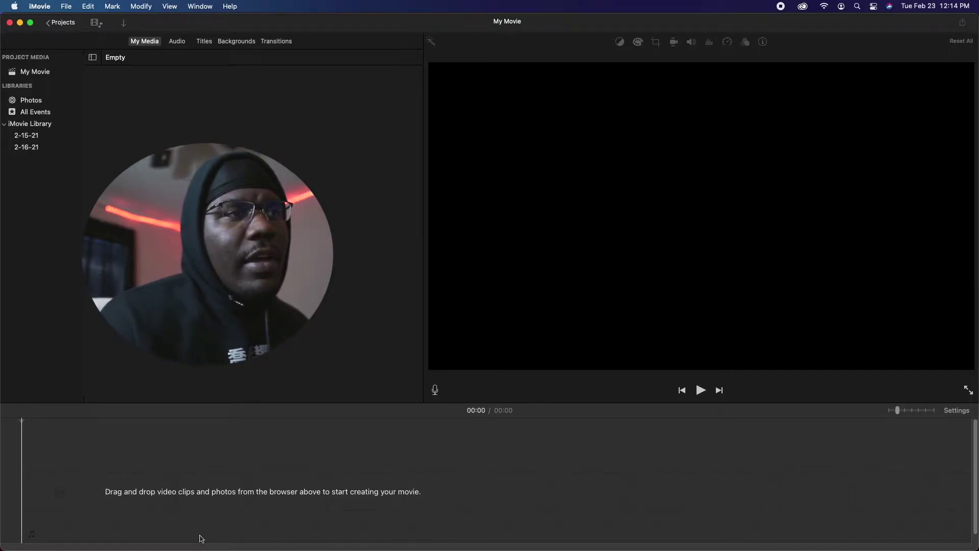
mouse_move(230, 549)
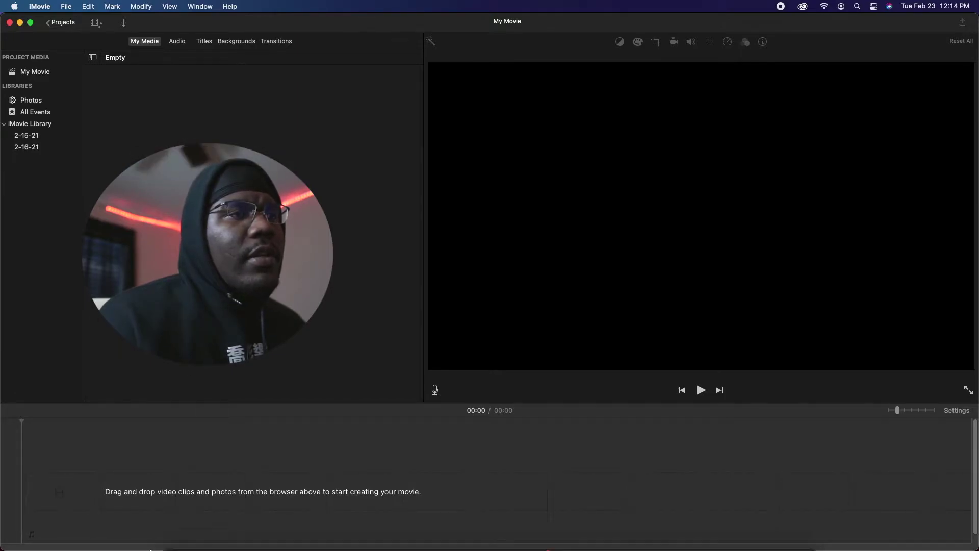
click(176, 536)
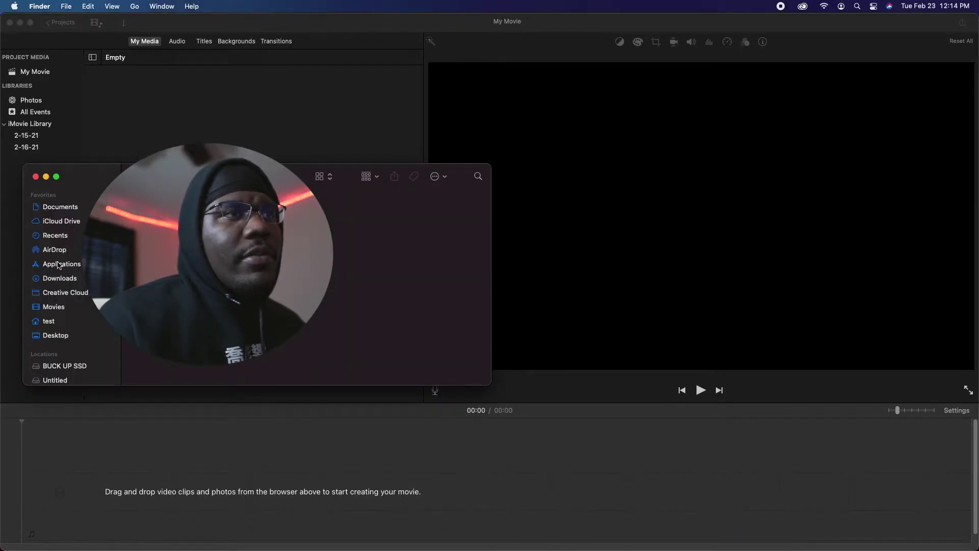
Step: Add the 2.53.45 PM skit screen recording from Finder's Recents to the timeline
click(62, 238)
drag(244, 176, 540, 169)
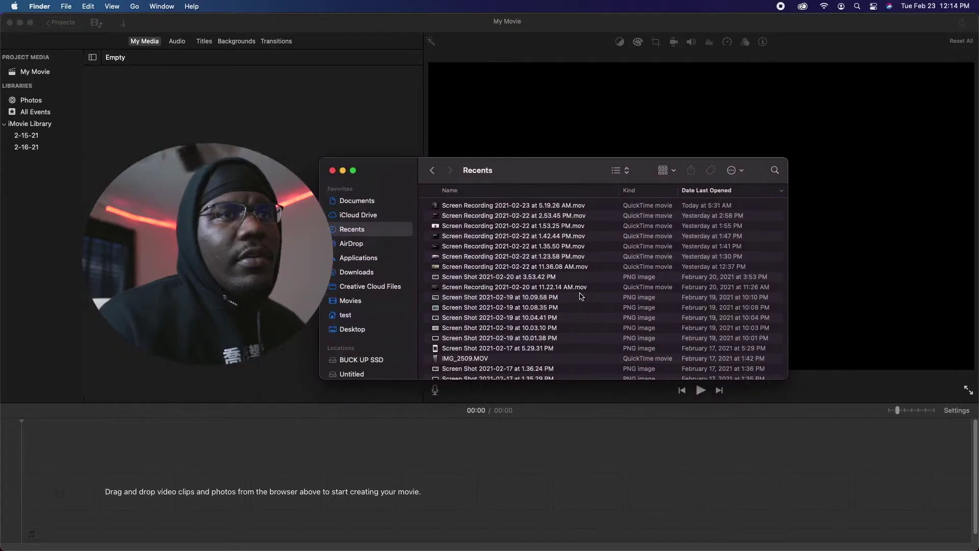
click(495, 206)
drag(485, 215, 28, 488)
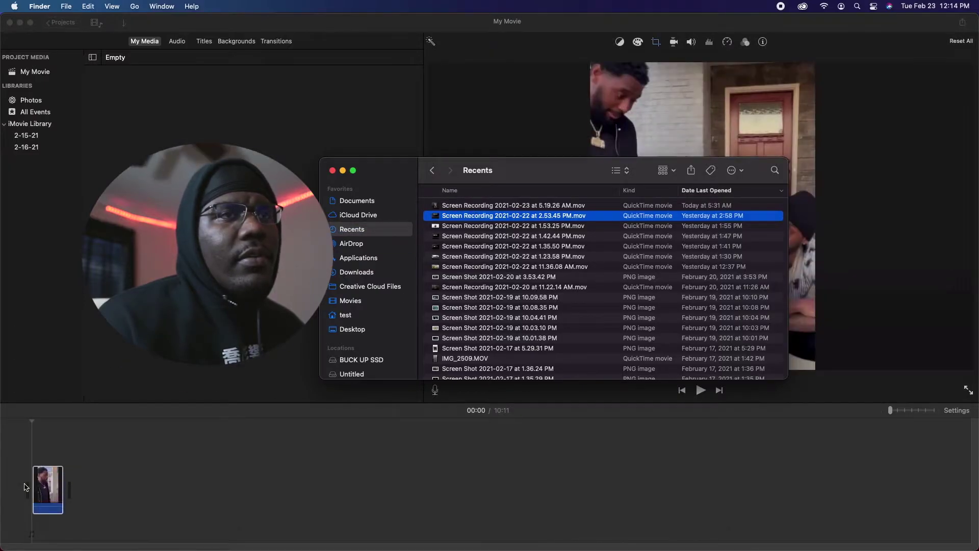
Step: Drop a second clip from the SSD 1 drive onto the timeline, then close Finder
click(343, 171)
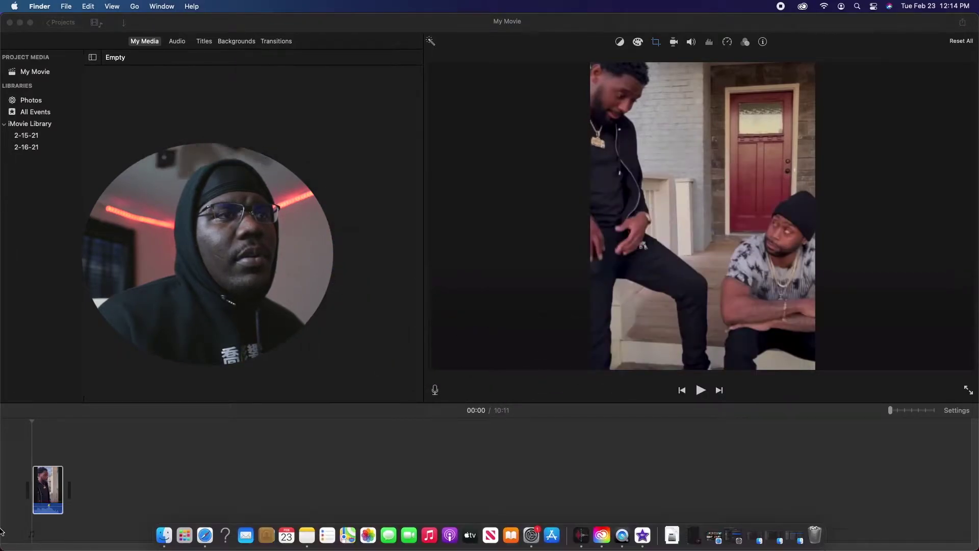
mouse_move(164, 549)
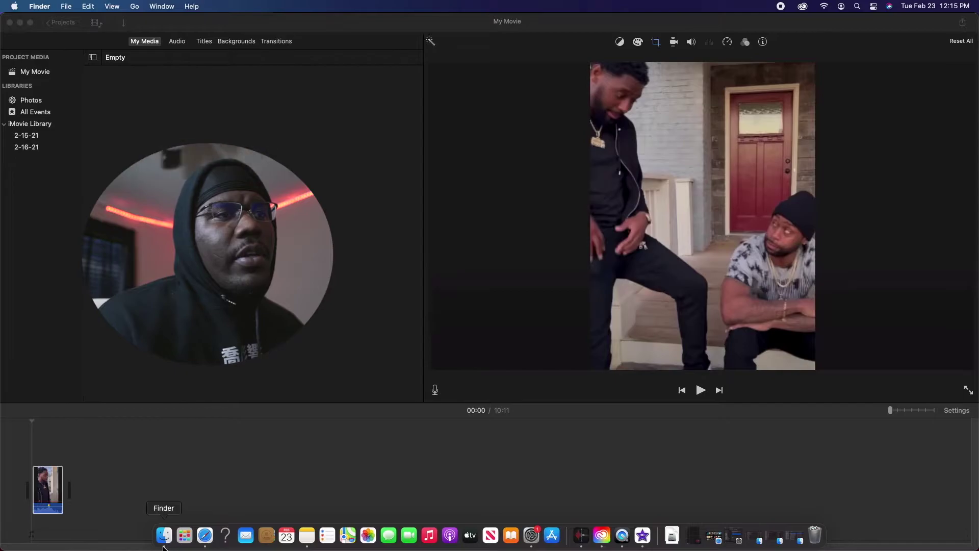
click(163, 546)
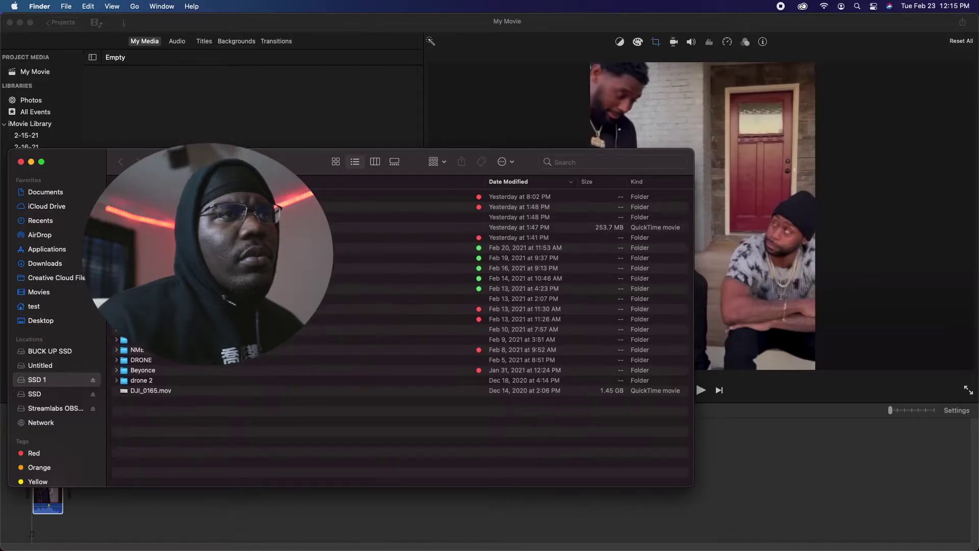
drag(47, 500, 44, 525)
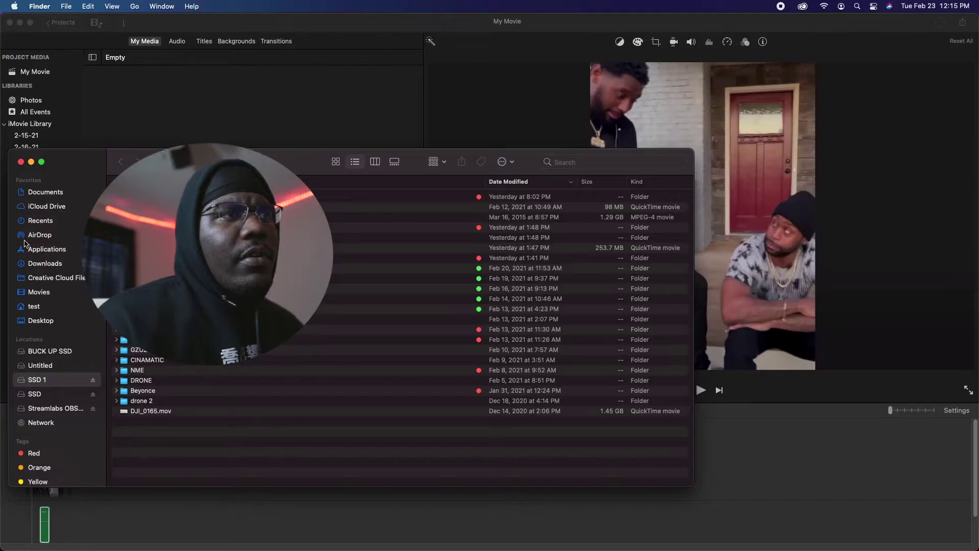
click(20, 162)
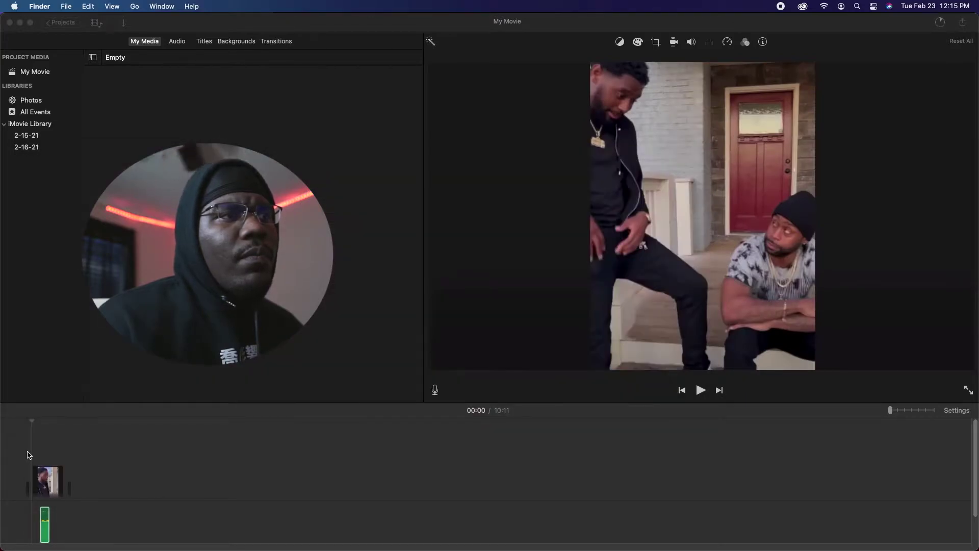
Step: Select the green audio clip and zoom the timeline in two levels to spread the clips out
click(46, 521)
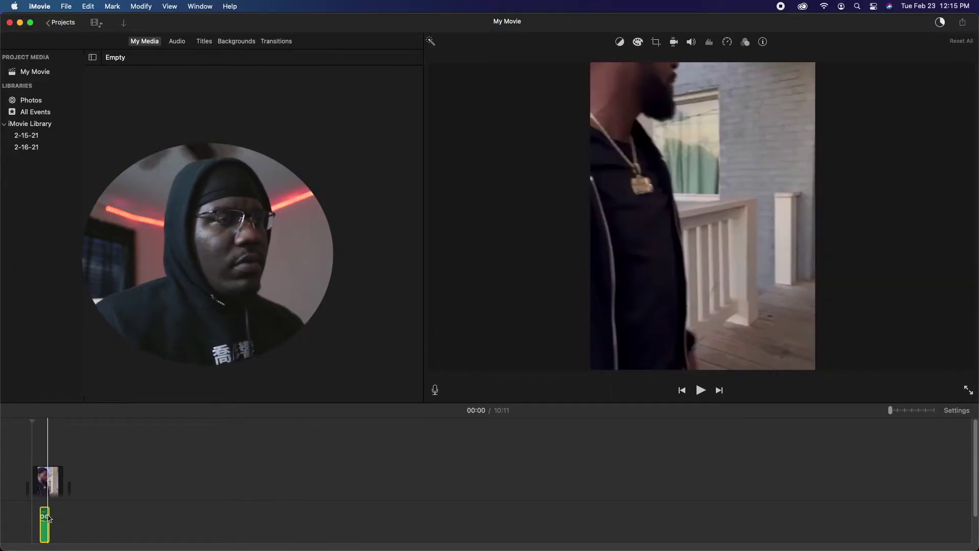
key(super+equal)
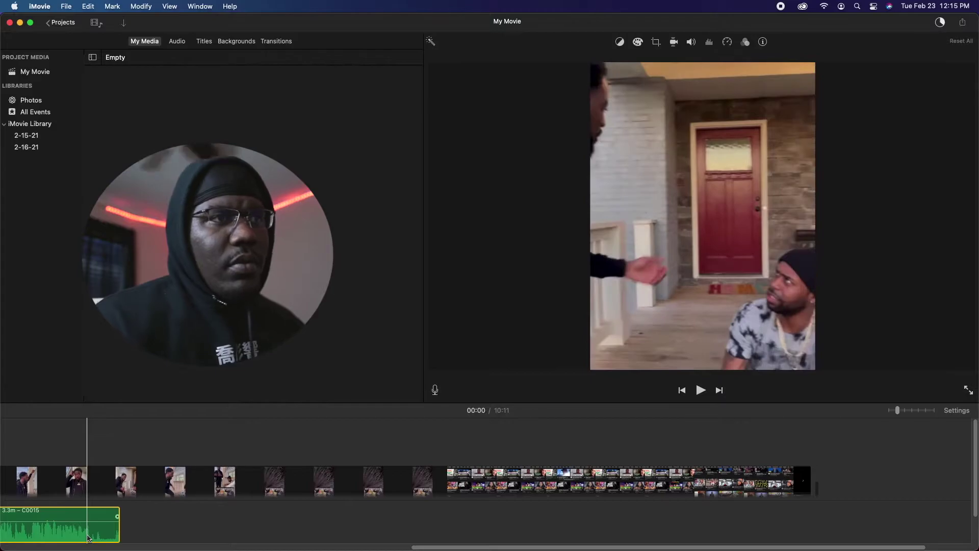
key(super+equal)
key(super+equal)
key(super+equal)
mouse_move(627, 549)
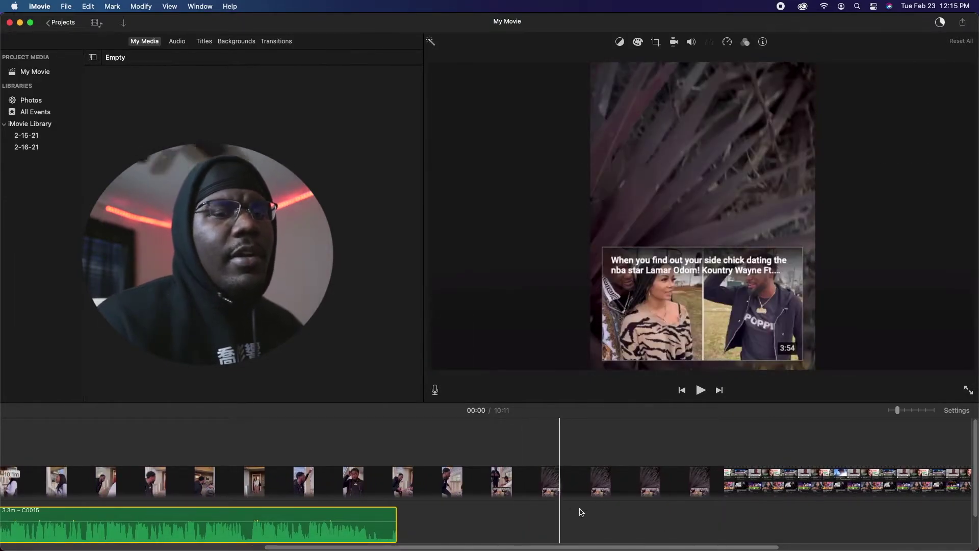
mouse_move(891, 550)
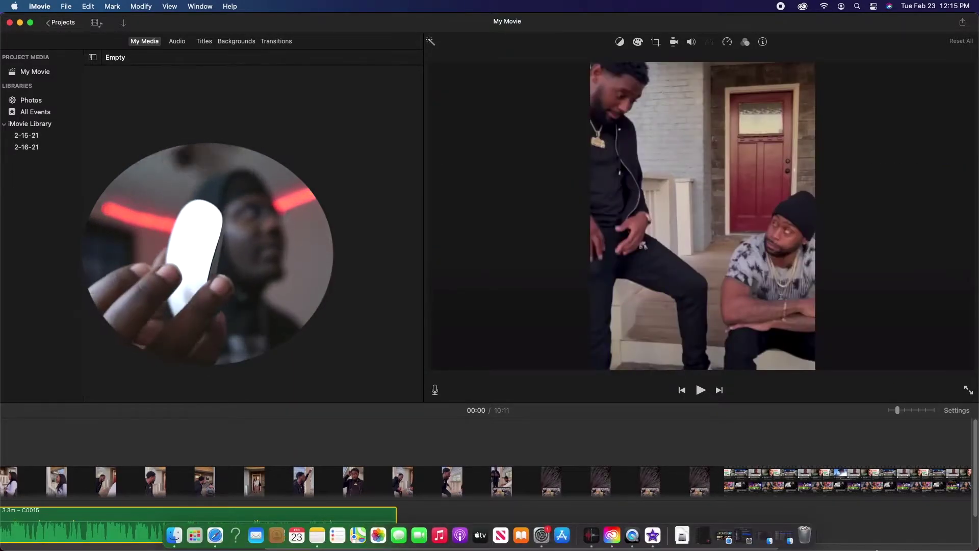
key(ctrl+Up)
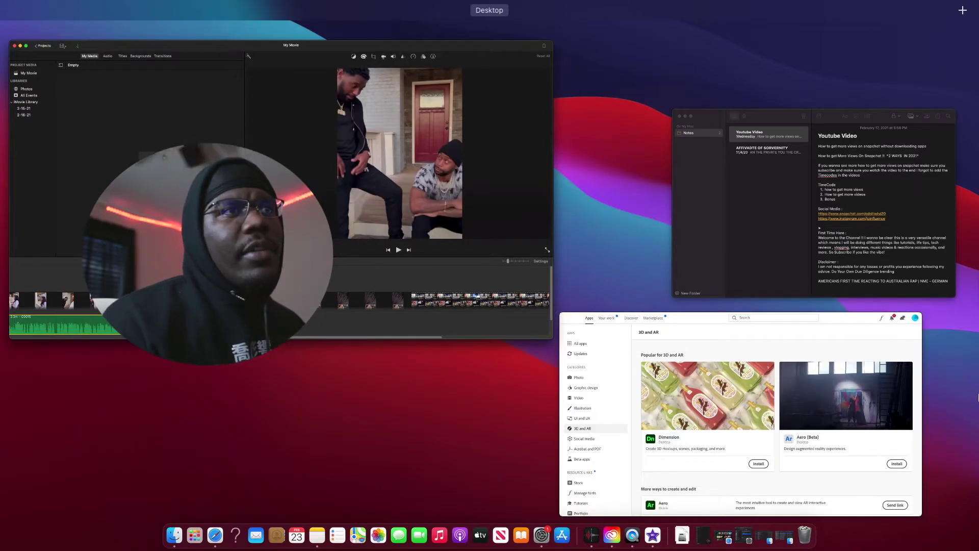
click(480, 298)
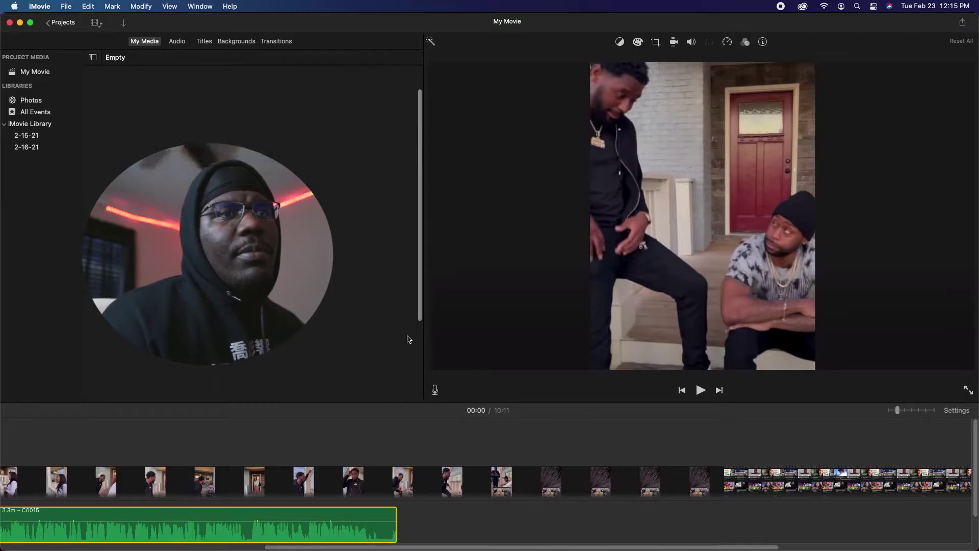
Step: Remove the green 3.3m C0015 audio clip from beneath the skit clip
click(428, 478)
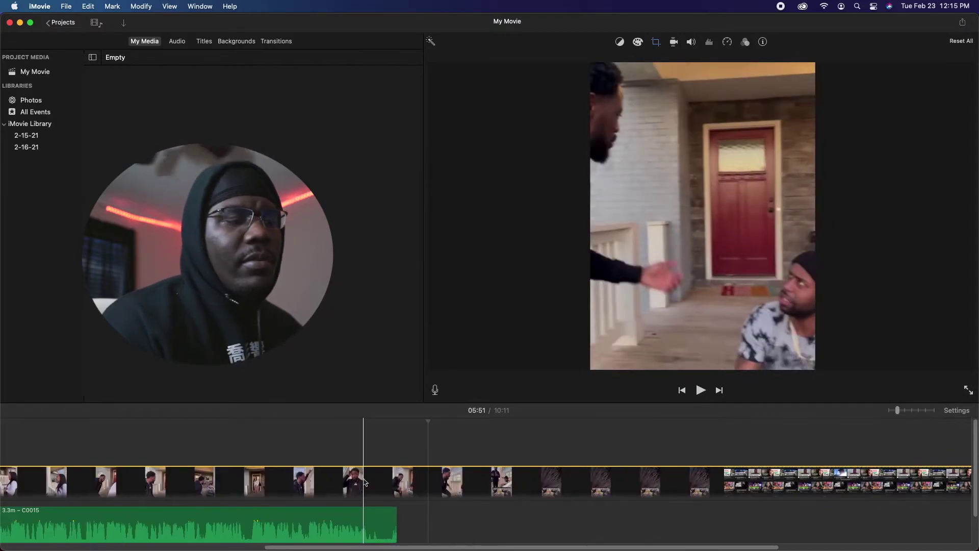
key(super+minus)
key(super+equal)
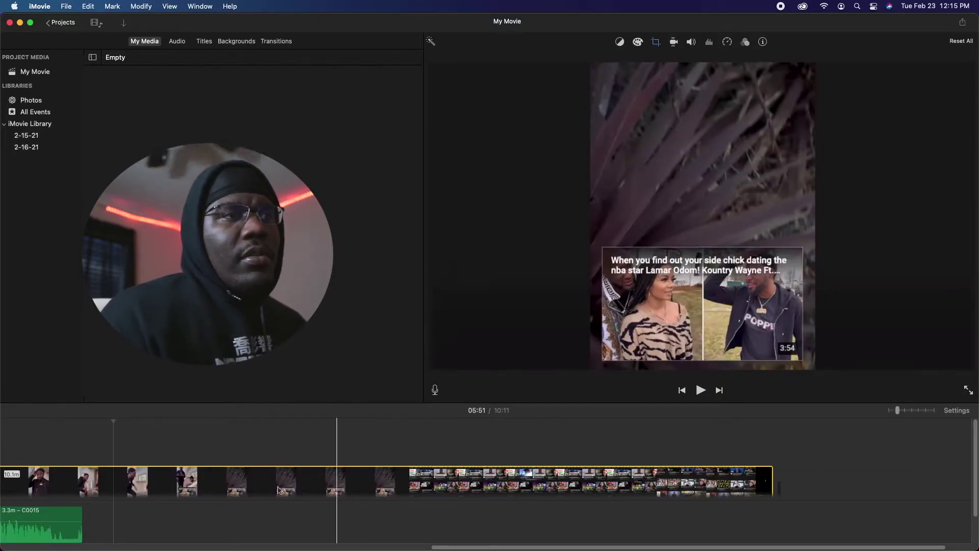
key(super+equal)
scroll(255, 479, left, 8)
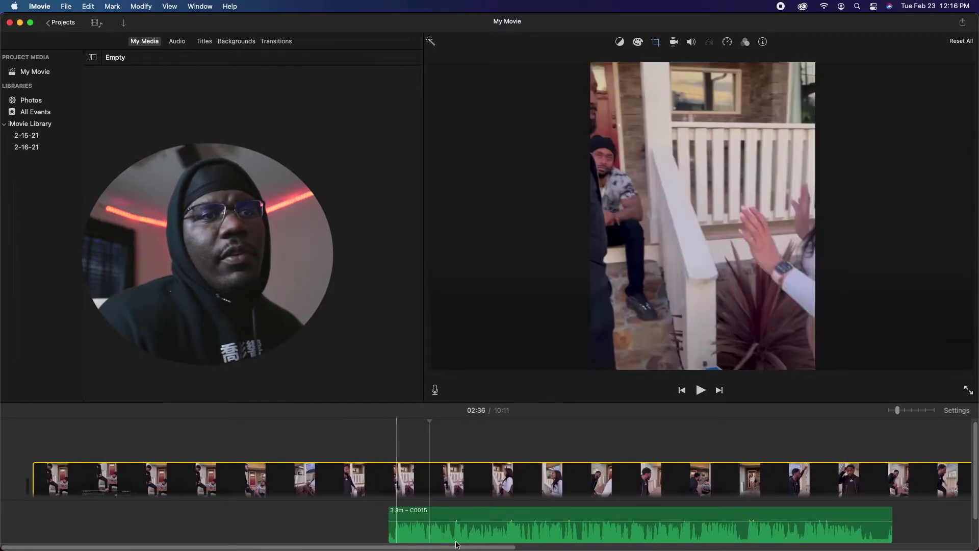
click(460, 517)
key(super+z)
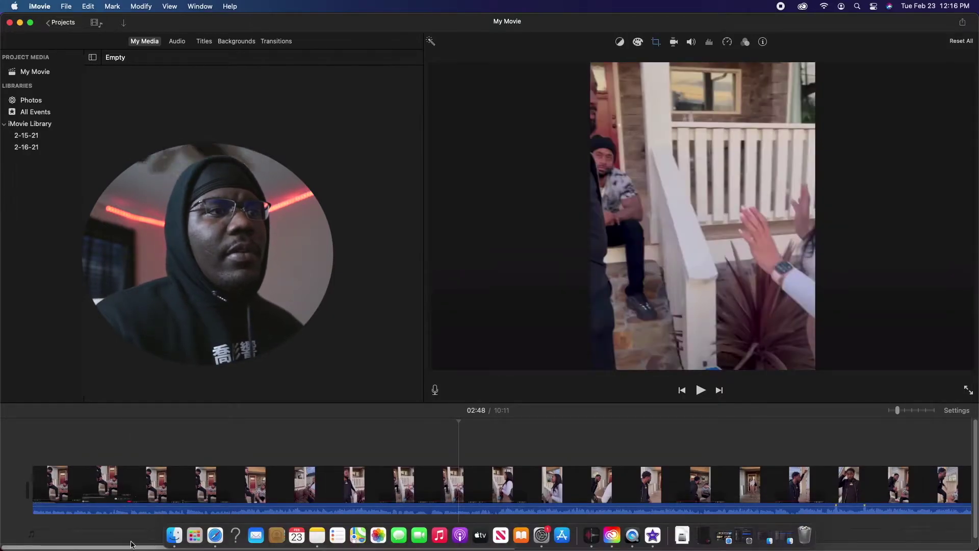
click(174, 535)
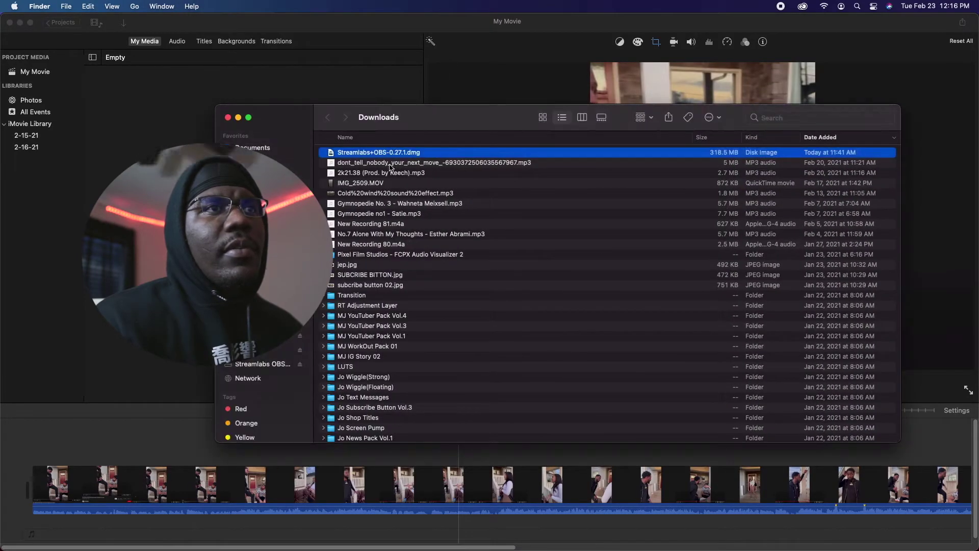
Step: Add C0015.MP4 from SSD 1 as the main storyline clip at the movie's start
click(271, 335)
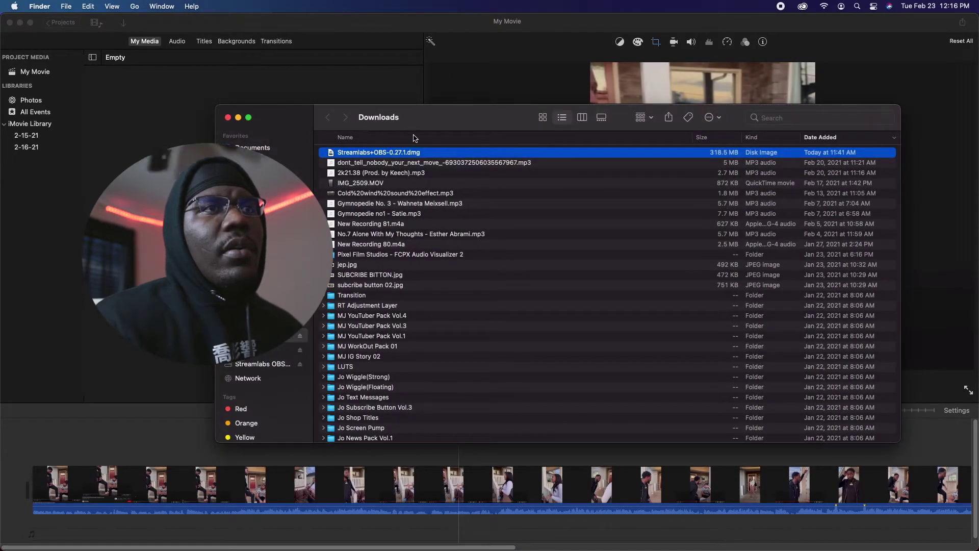
drag(358, 174, 99, 455)
click(4, 440)
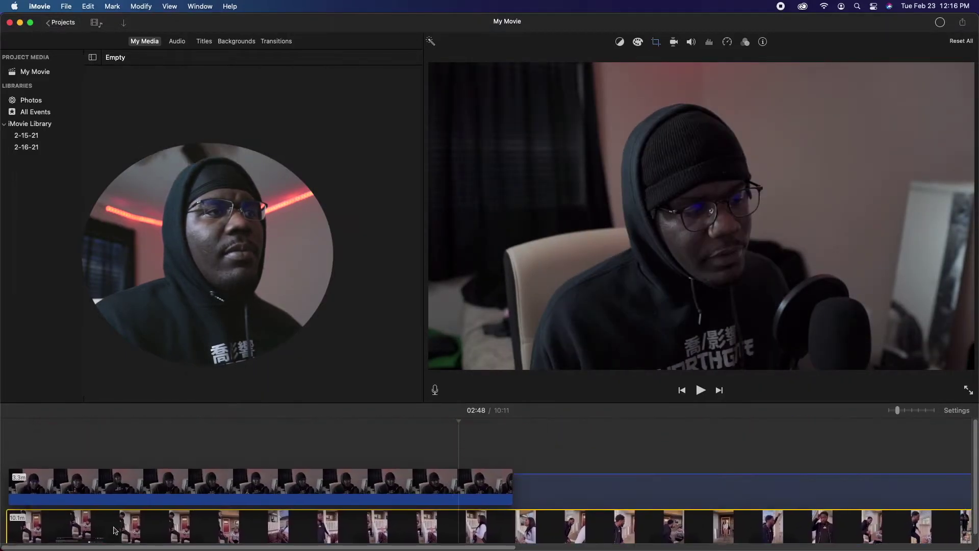
drag(131, 451, 46, 490)
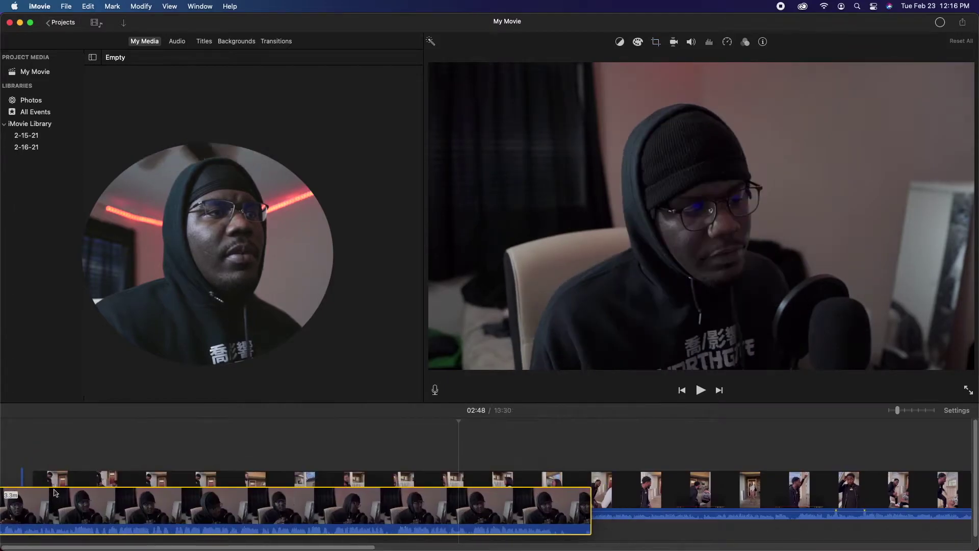
Step: Layer the skit clip above the C0015 reaction clip
drag(793, 490, 69, 426)
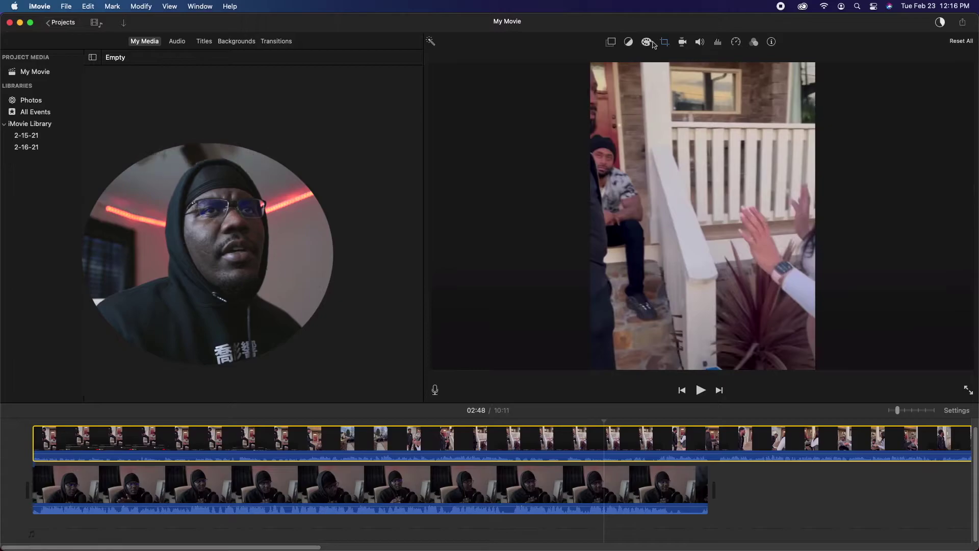
click(611, 42)
click(628, 43)
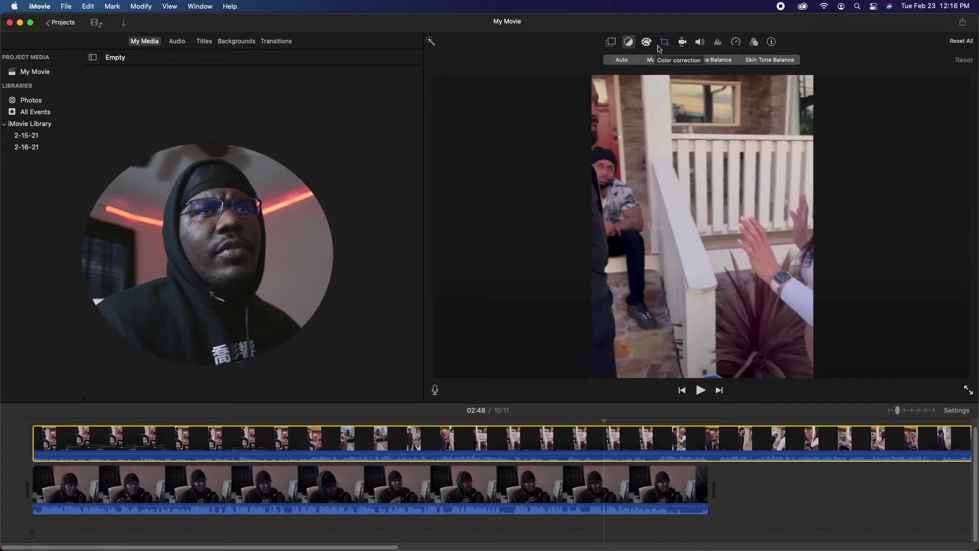
Step: Browse the colour, crop, stabilisation, speed and filter controls, ending on Video Overlay Settings
click(653, 46)
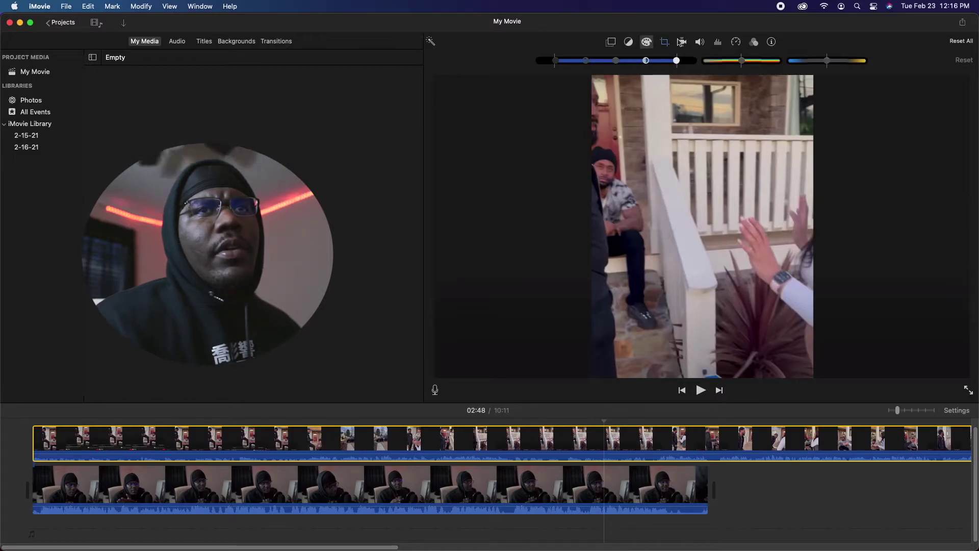
click(667, 43)
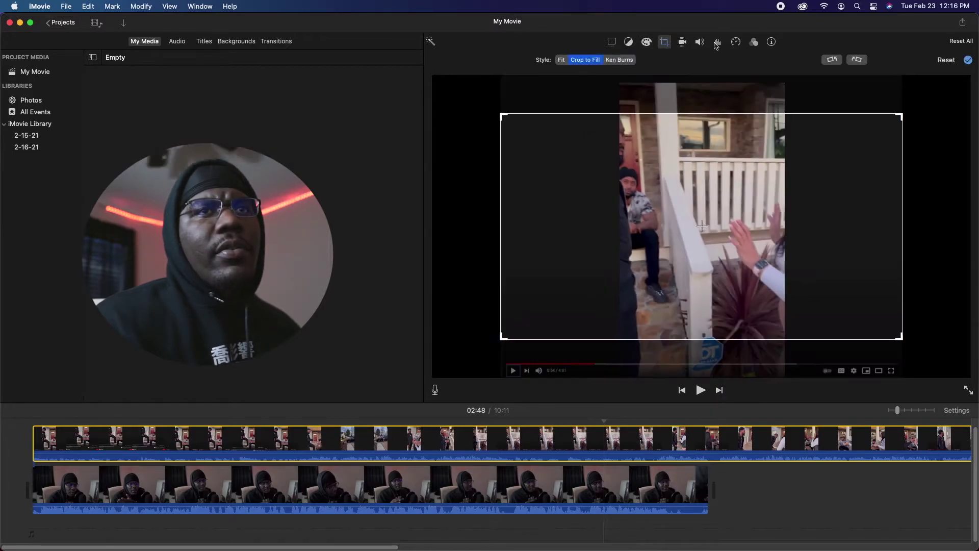
click(682, 43)
click(665, 42)
click(682, 42)
click(718, 43)
click(736, 42)
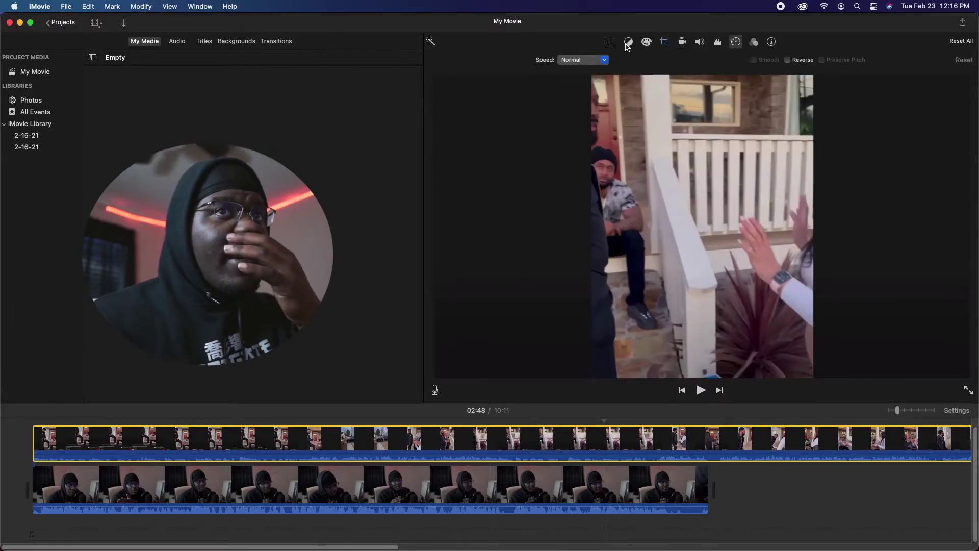
click(754, 43)
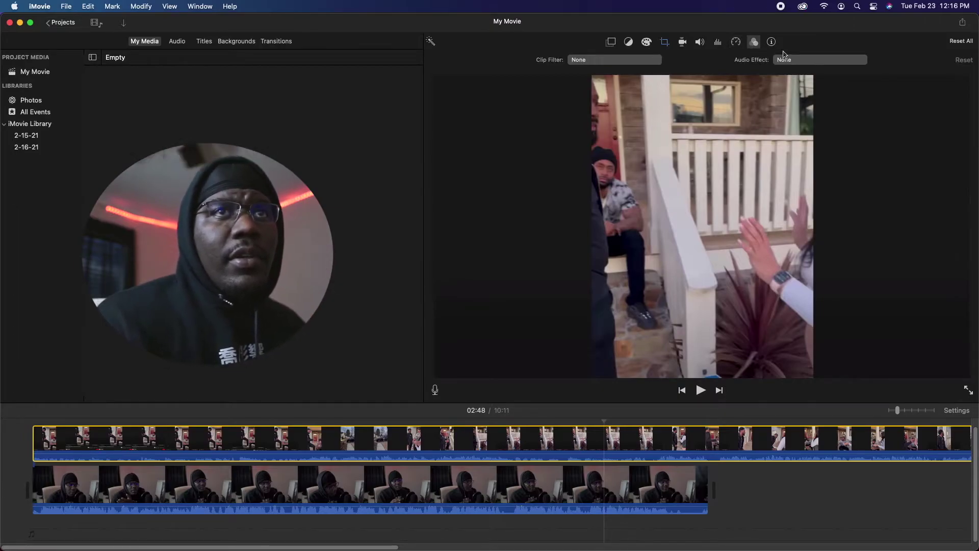
click(612, 46)
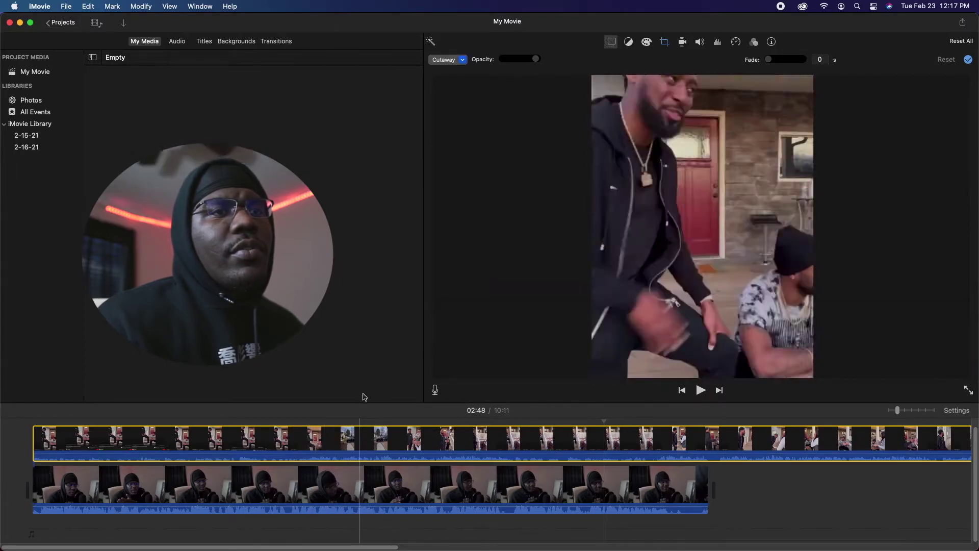
Step: At 01:41, switch the skit overlay to Picture in Picture and drag the inset to the upper left
click(378, 434)
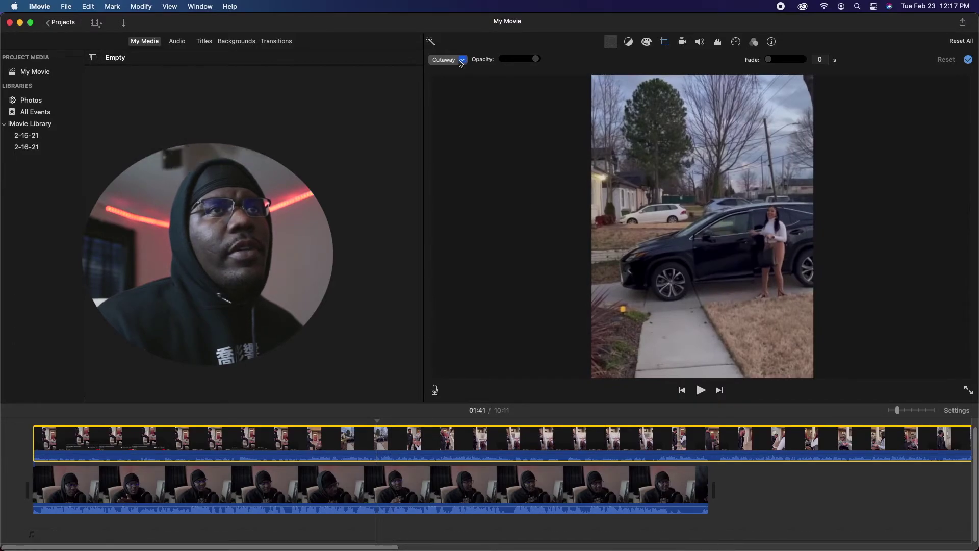
click(629, 42)
click(611, 43)
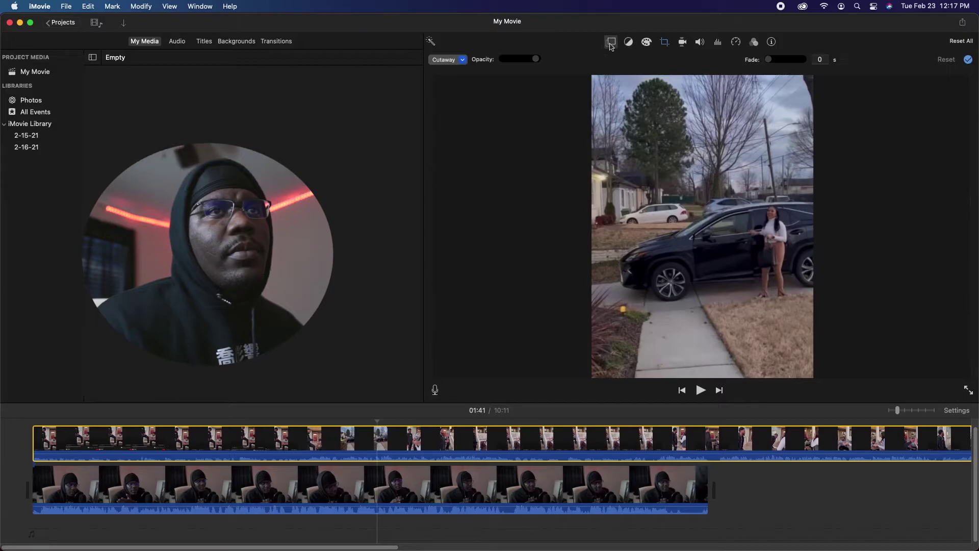
click(462, 60)
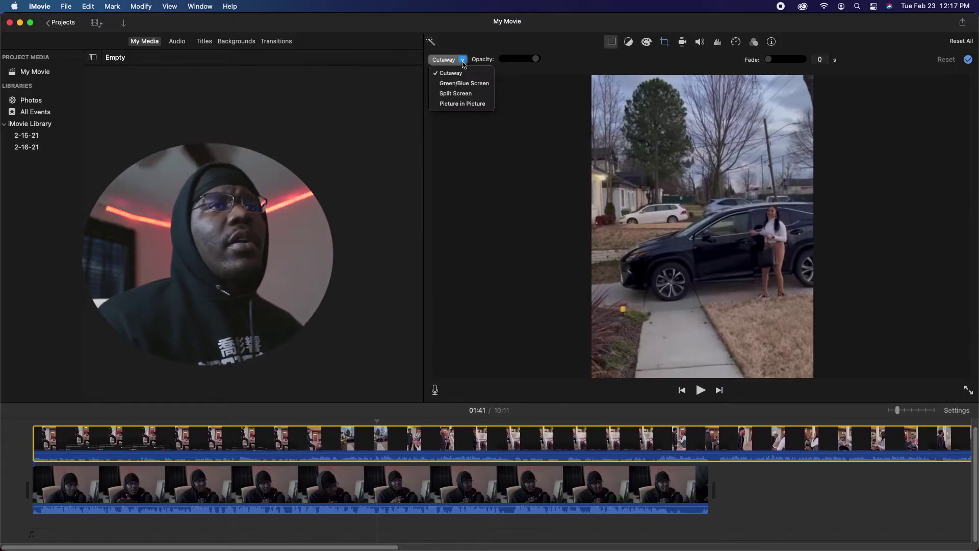
click(460, 95)
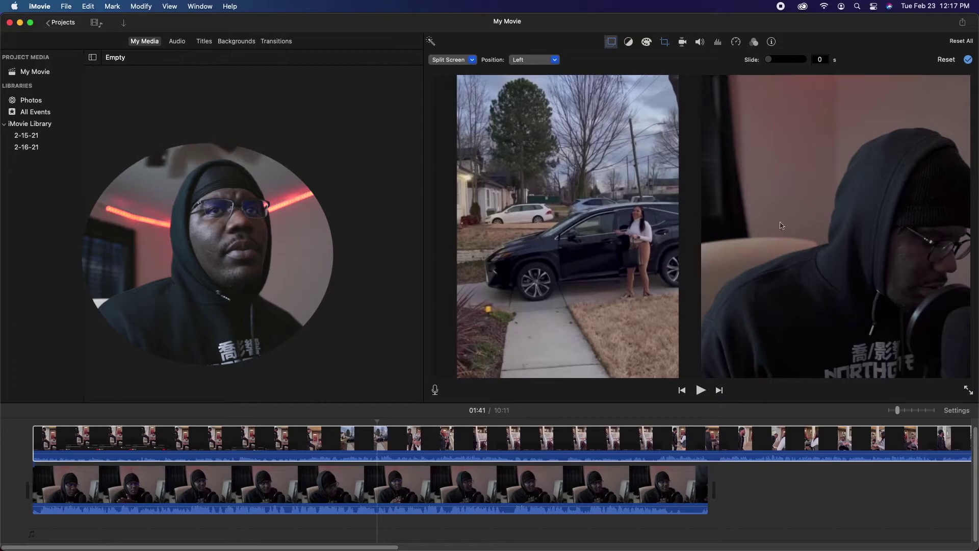
click(479, 59)
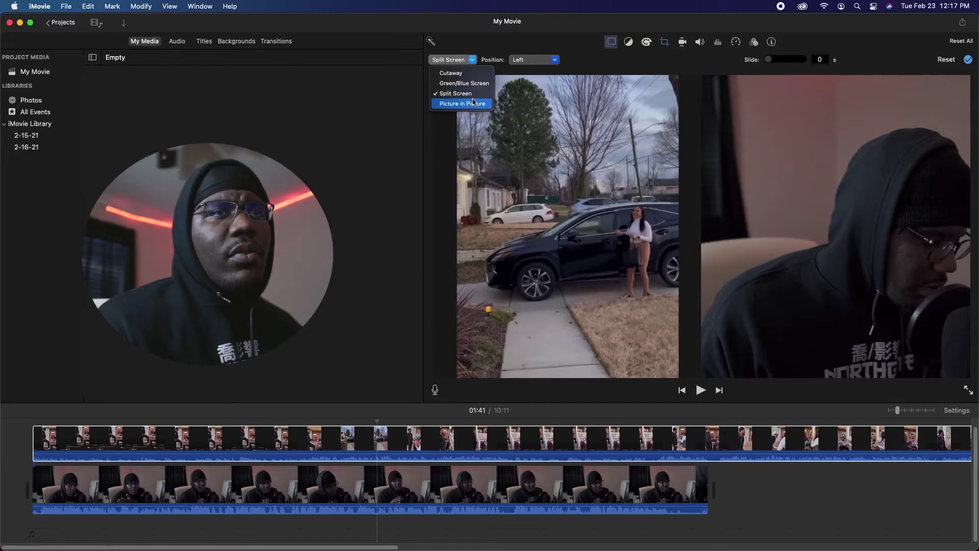
click(474, 106)
drag(881, 164, 610, 184)
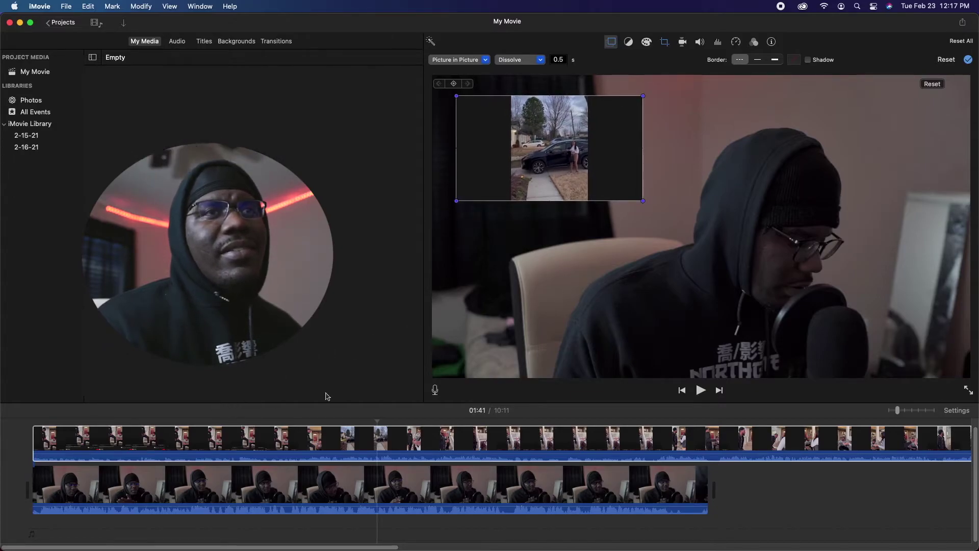
click(230, 443)
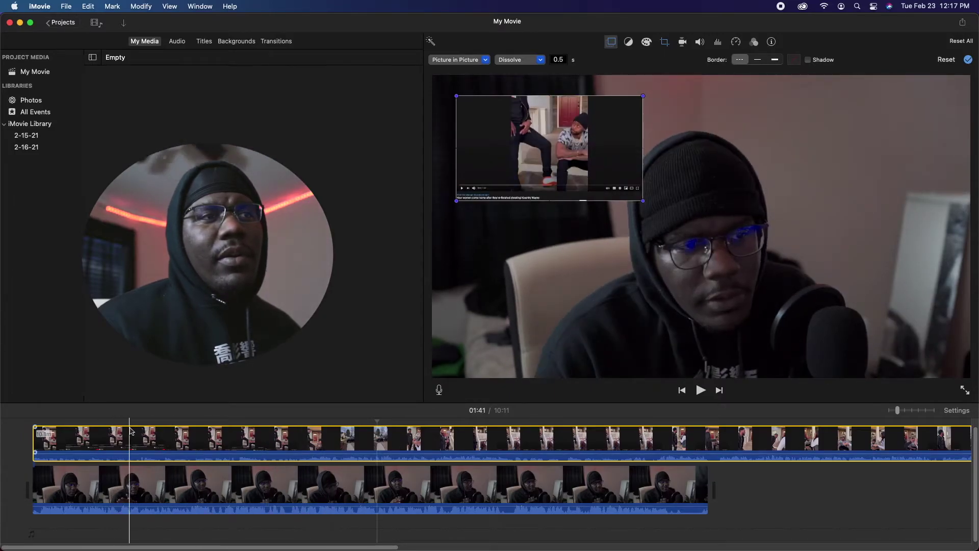
click(105, 424)
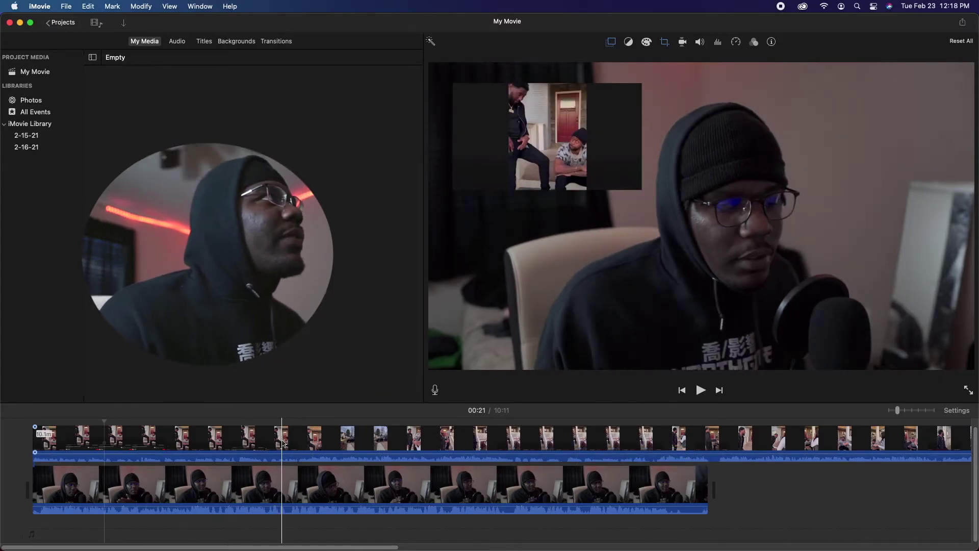
click(303, 439)
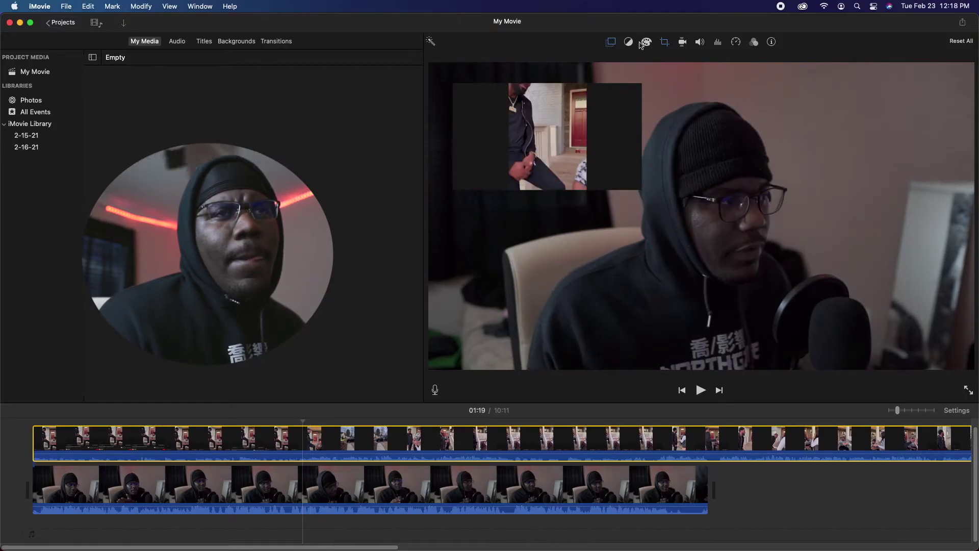
click(491, 445)
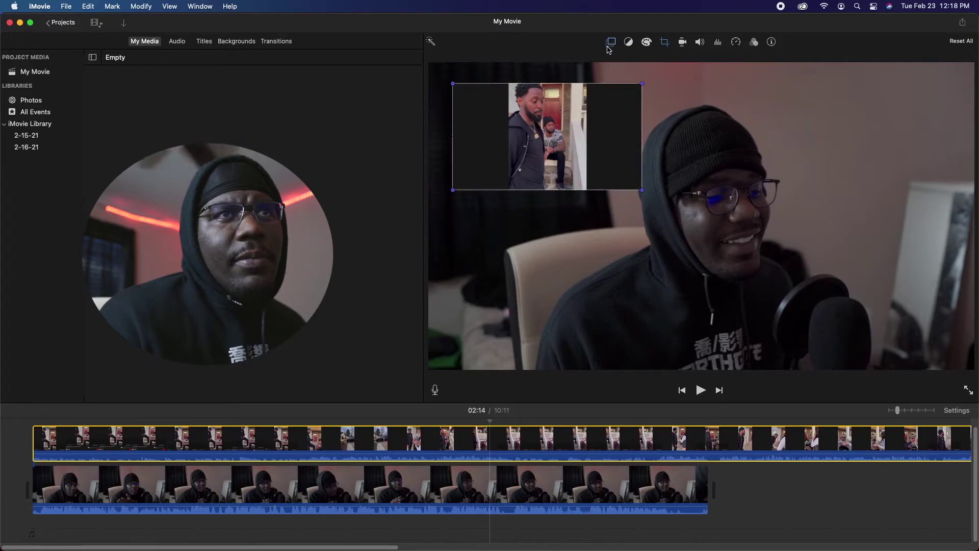
Step: Keep the Dissolve transition and try border widths for the inset, settling on a thick border
click(610, 43)
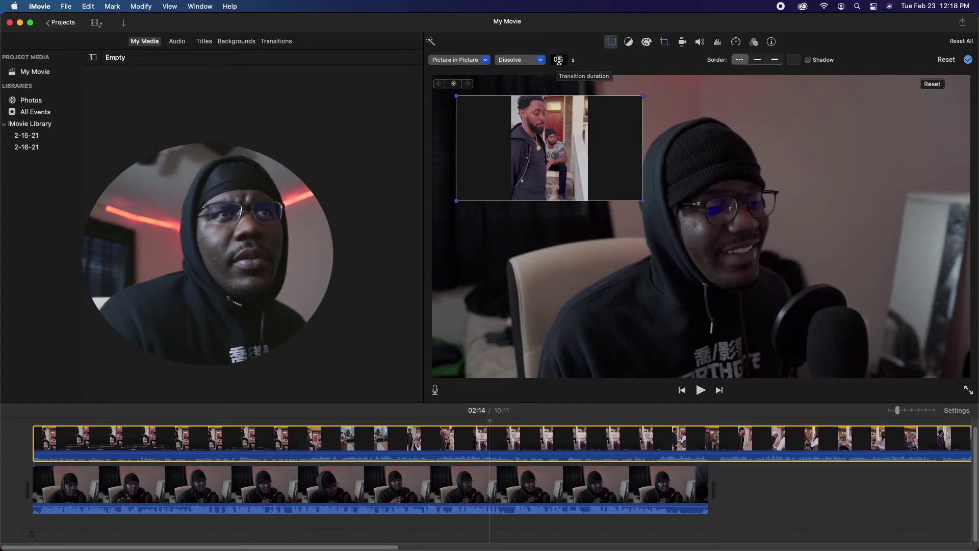
click(542, 62)
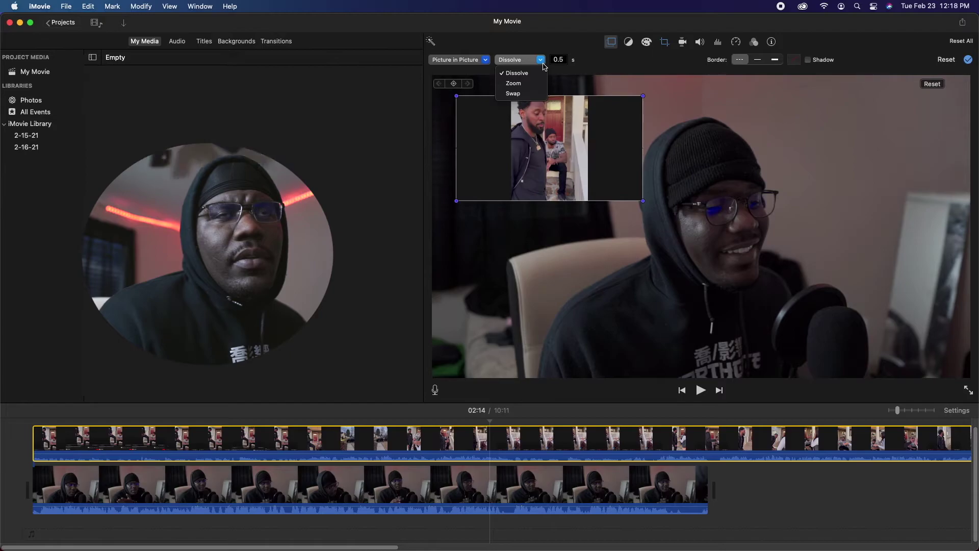
click(543, 66)
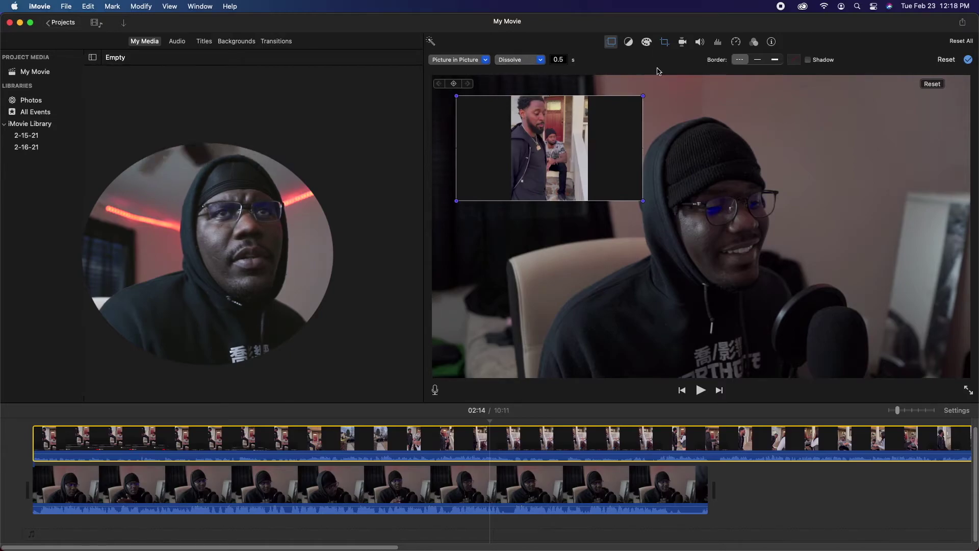
click(759, 62)
click(775, 62)
click(757, 62)
click(740, 62)
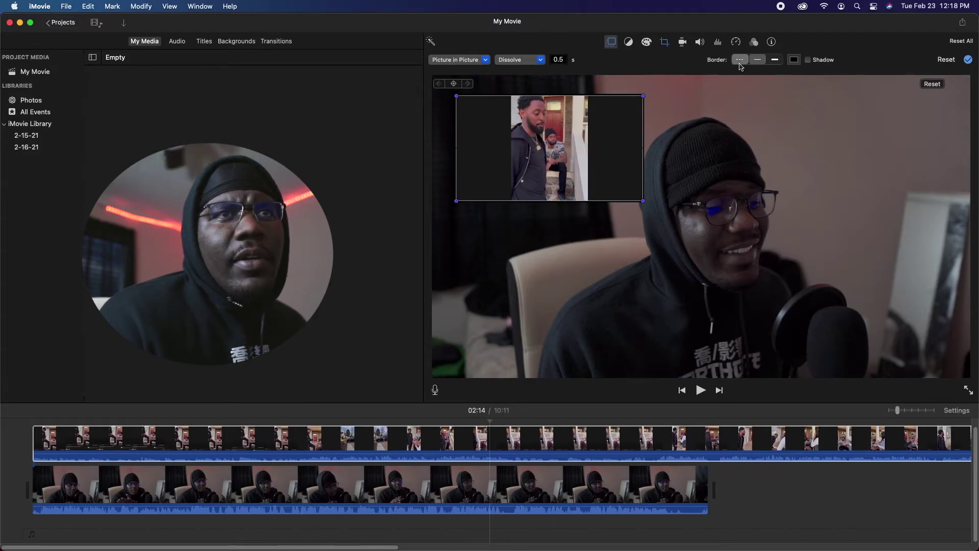
click(770, 61)
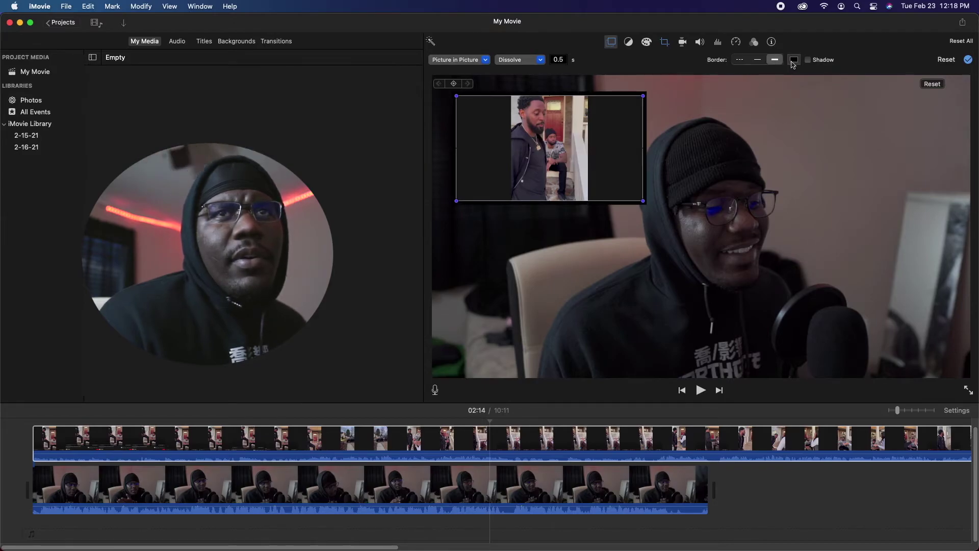
Step: Make the inset border white and medium width, and add a drop shadow
click(794, 60)
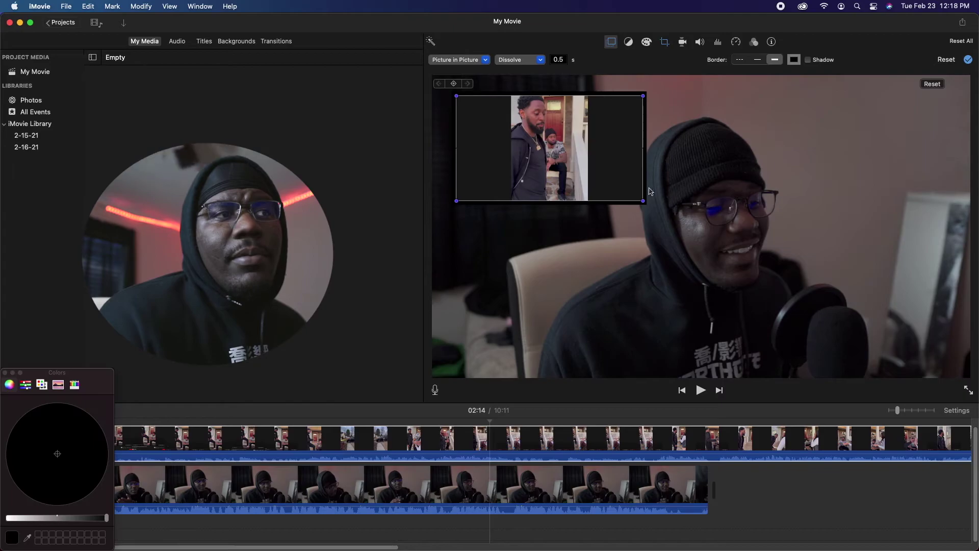
drag(20, 517, 3, 508)
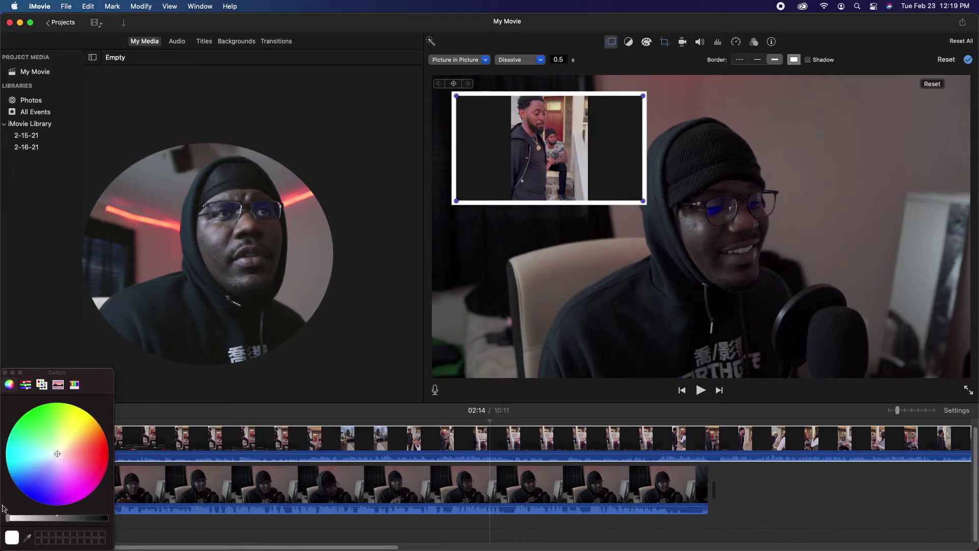
click(5, 372)
click(758, 60)
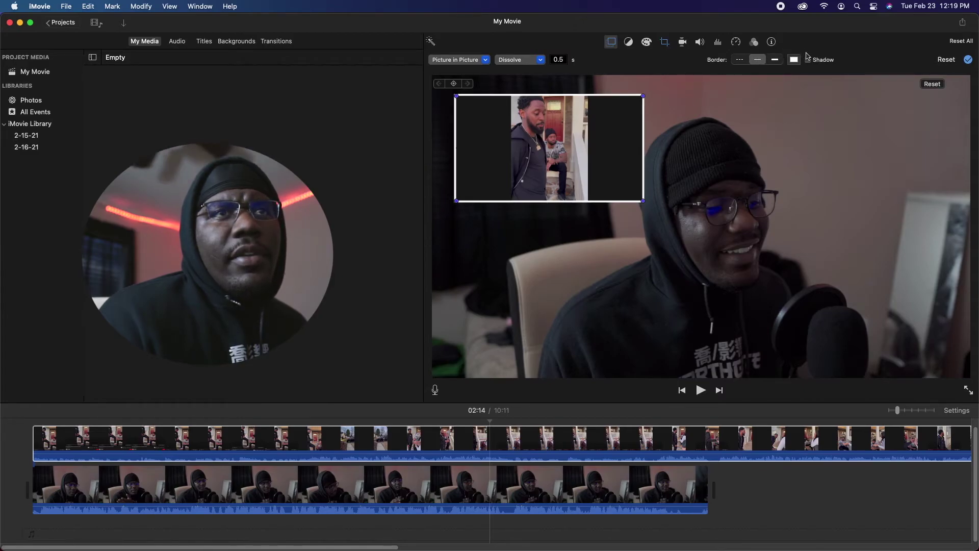
click(809, 60)
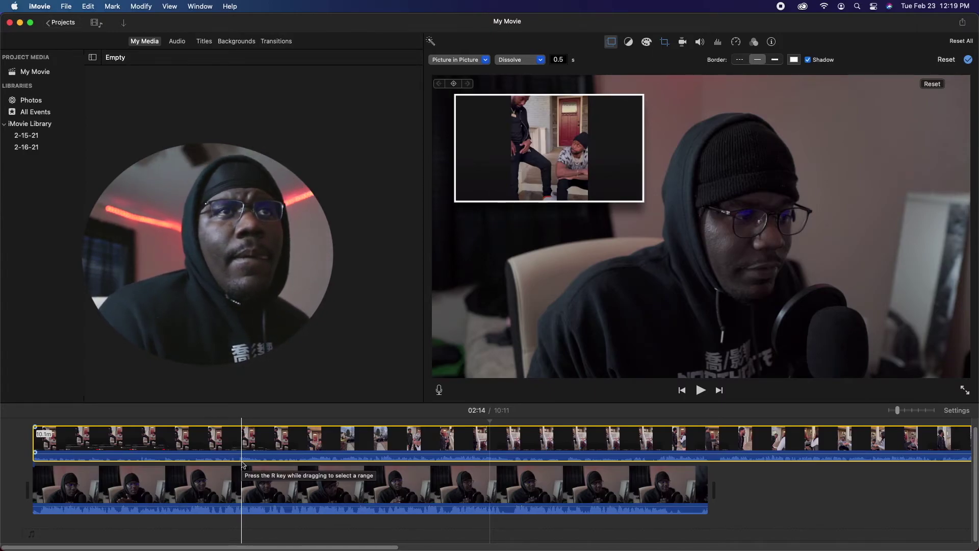
Step: Mute the reaction clip's volume and play from about 01:21 to confirm only the skit is heard
key(space)
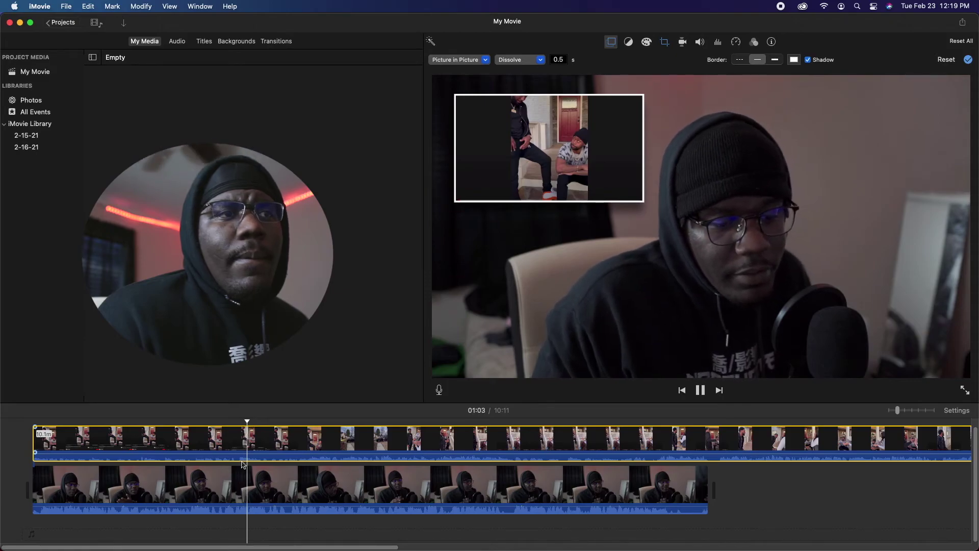
click(242, 475)
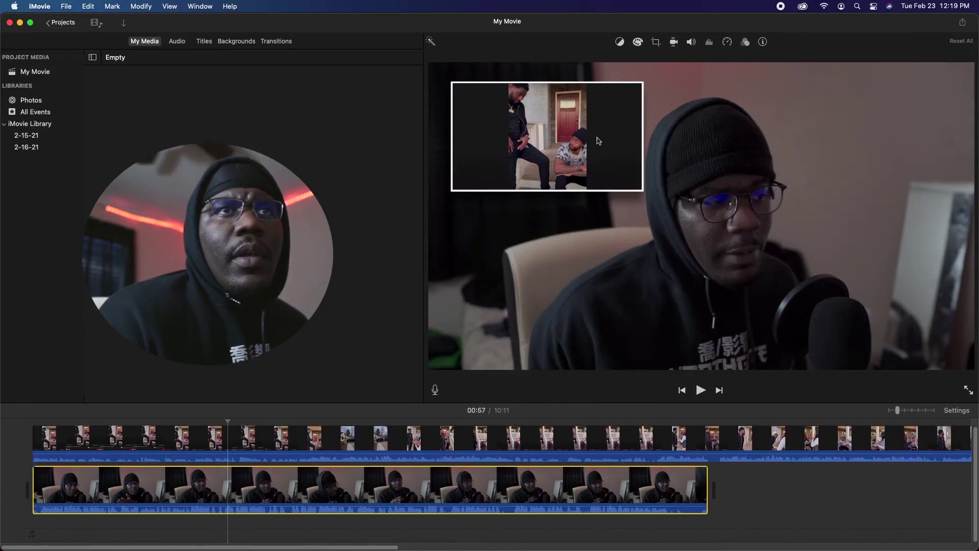
click(690, 42)
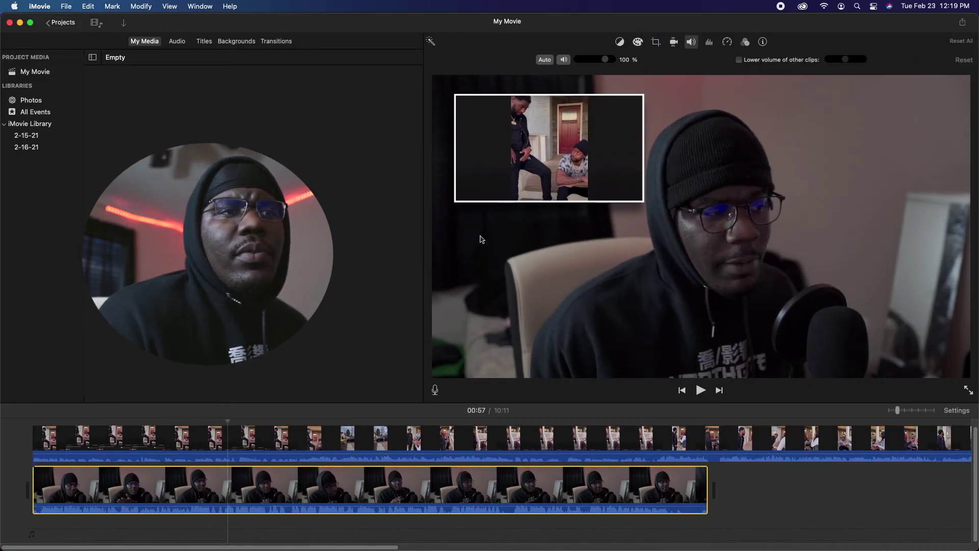
click(309, 490)
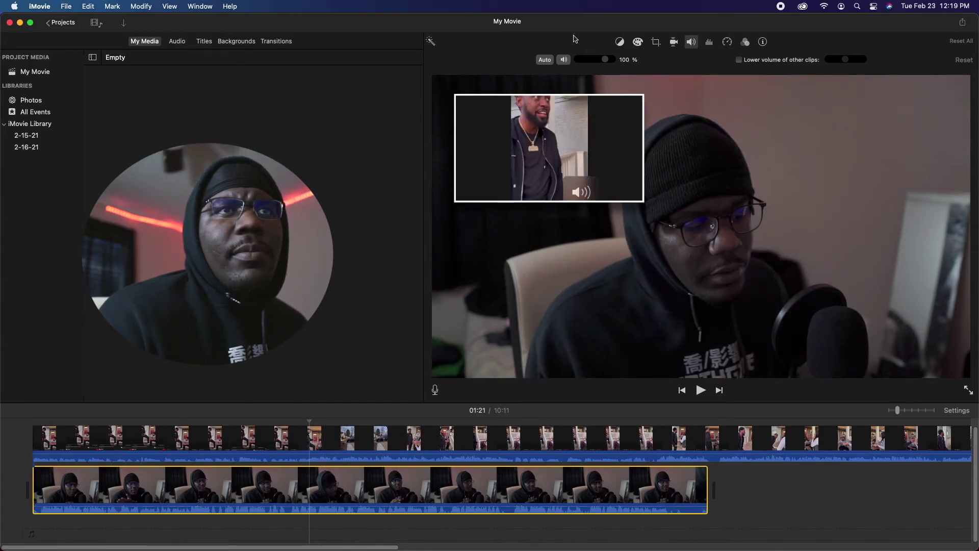
key(space)
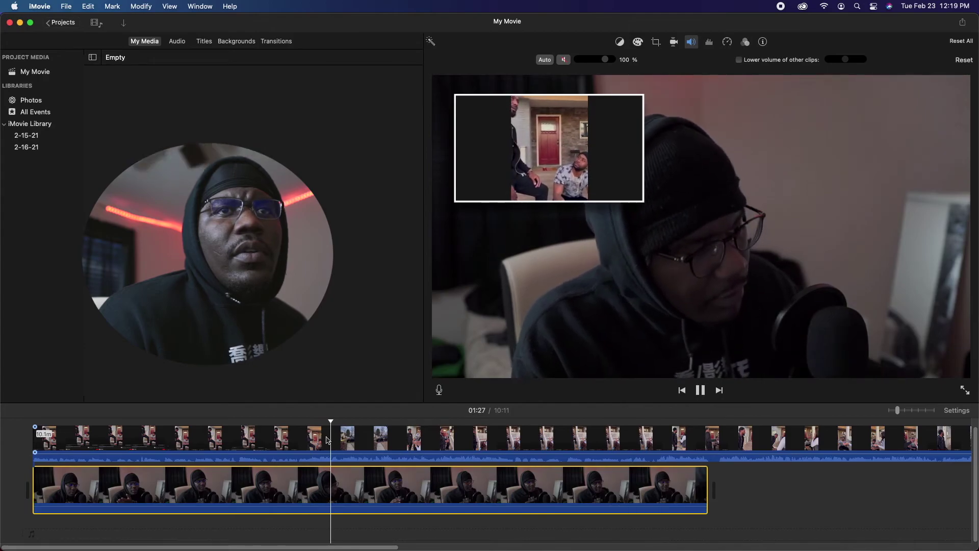
key(space)
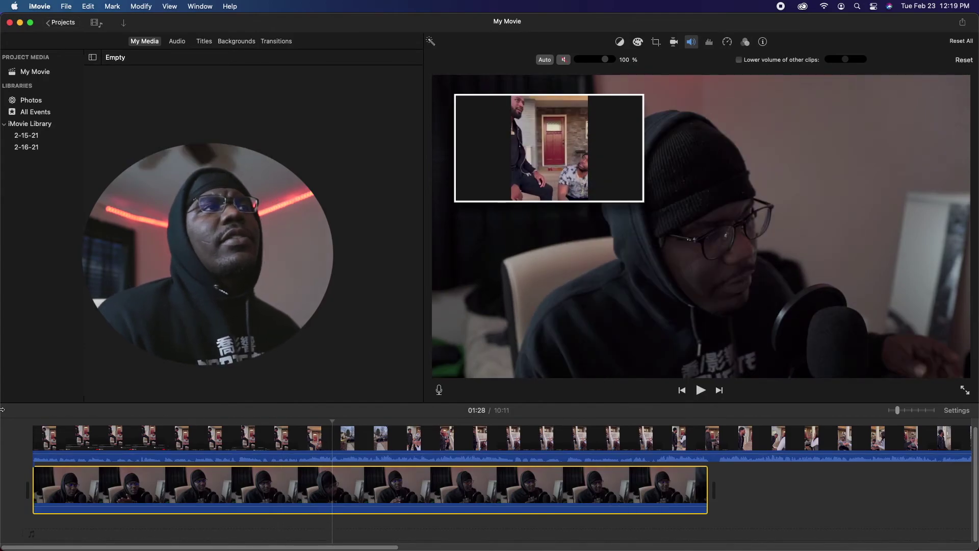